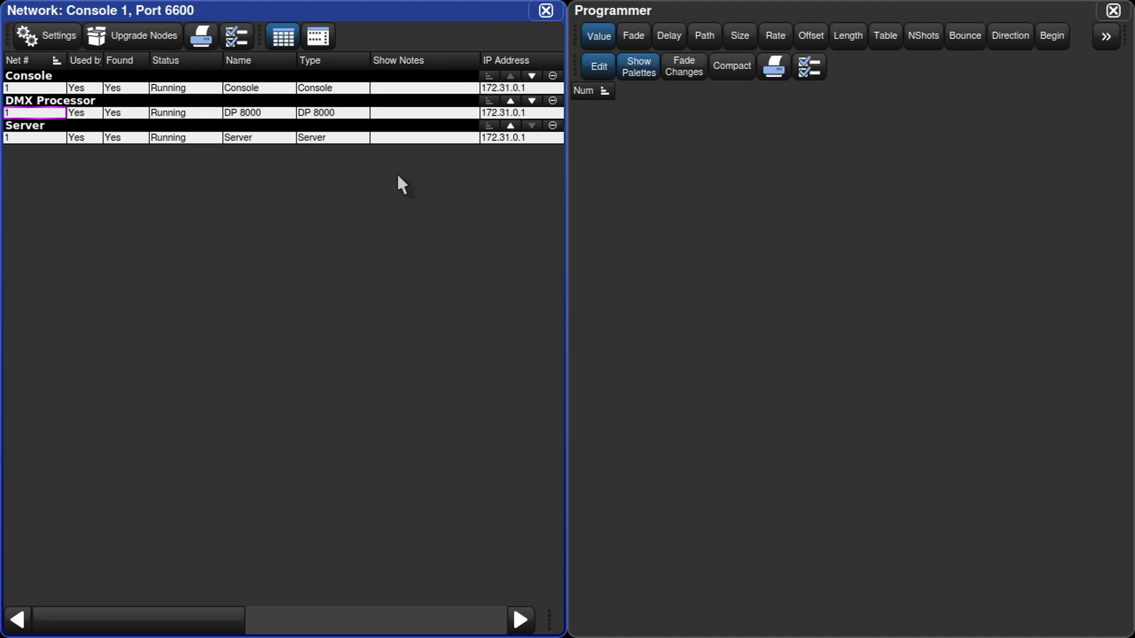
Select the DP 8000 processor and show its E1.31 (sACN) output settings.
{"action": "left_click", "coordinate": [29, 113]}
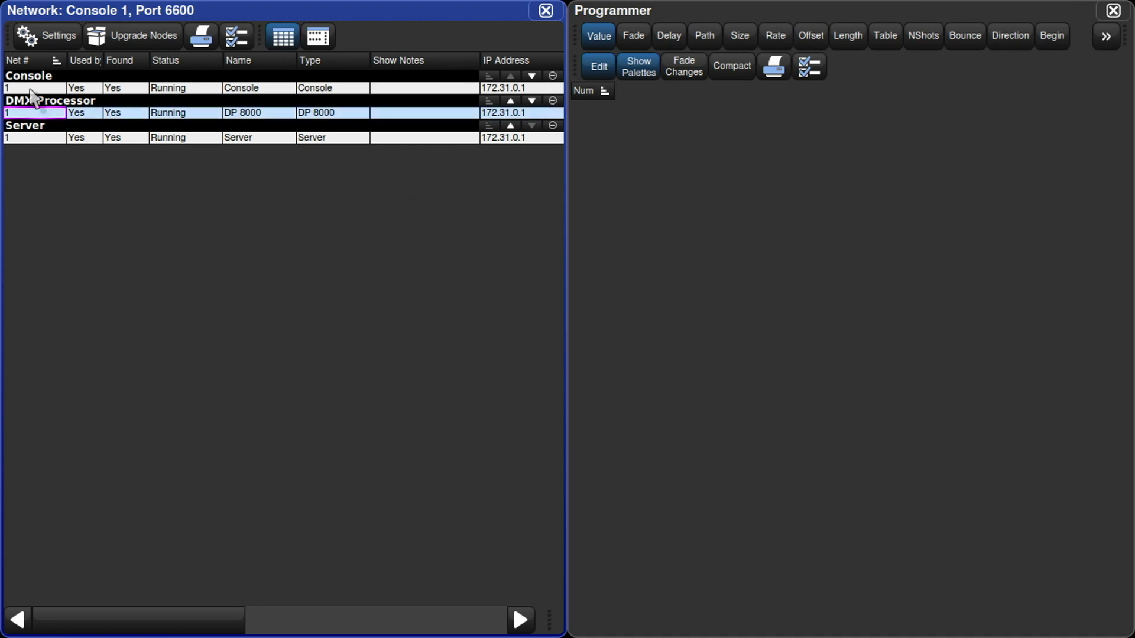
{"action": "left_click", "coordinate": [39, 45]}
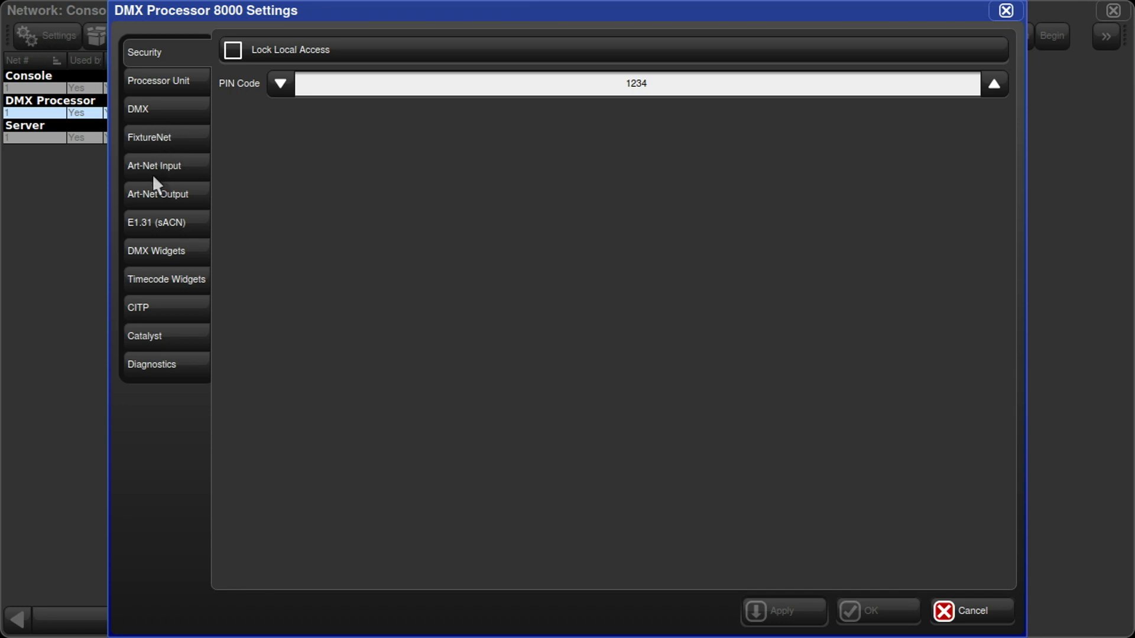
{"action": "left_click", "coordinate": [165, 234]}
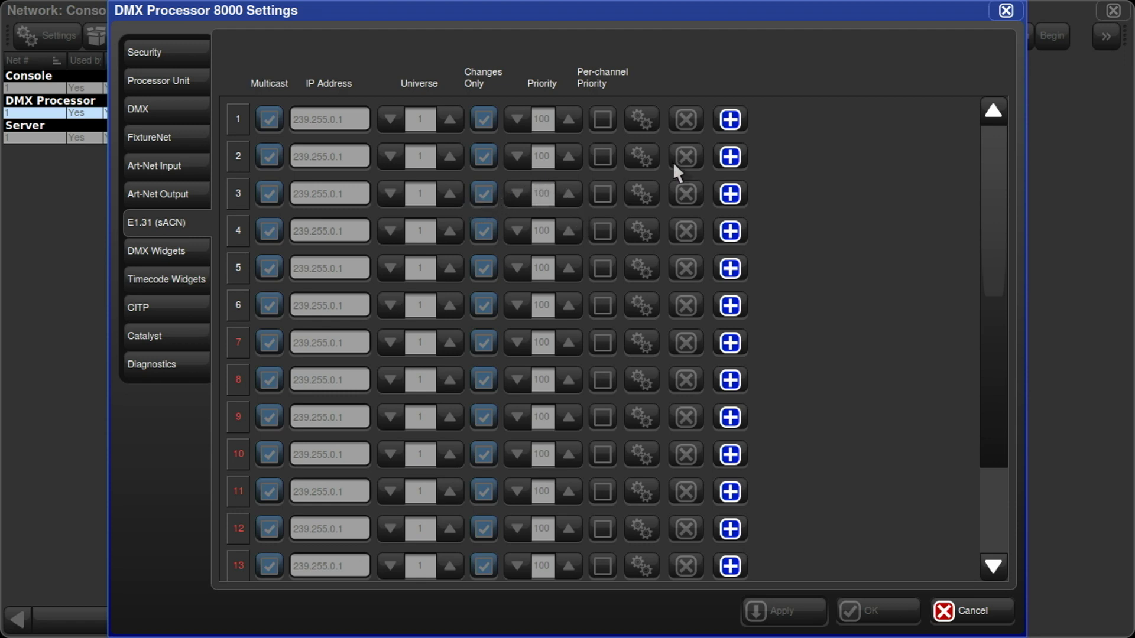
Enable sACN entries 3 and 4 and set their universes to 3 and 4.
{"action": "left_click", "coordinate": [733, 195]}
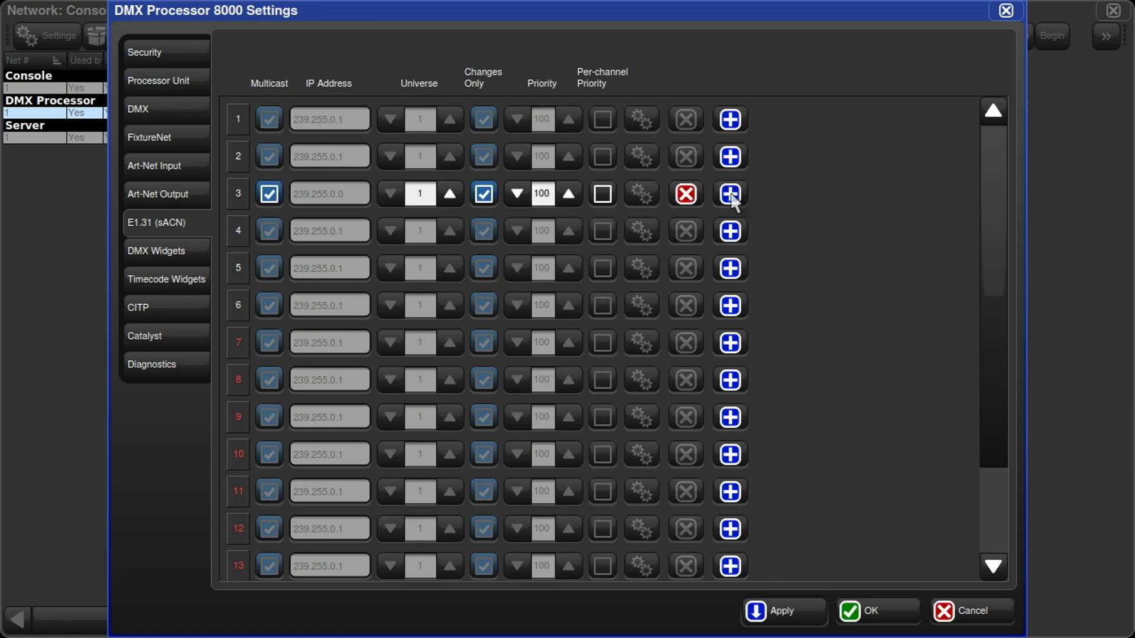
{"action": "double_click", "coordinate": [448, 196]}
{"action": "left_click", "coordinate": [731, 230]}
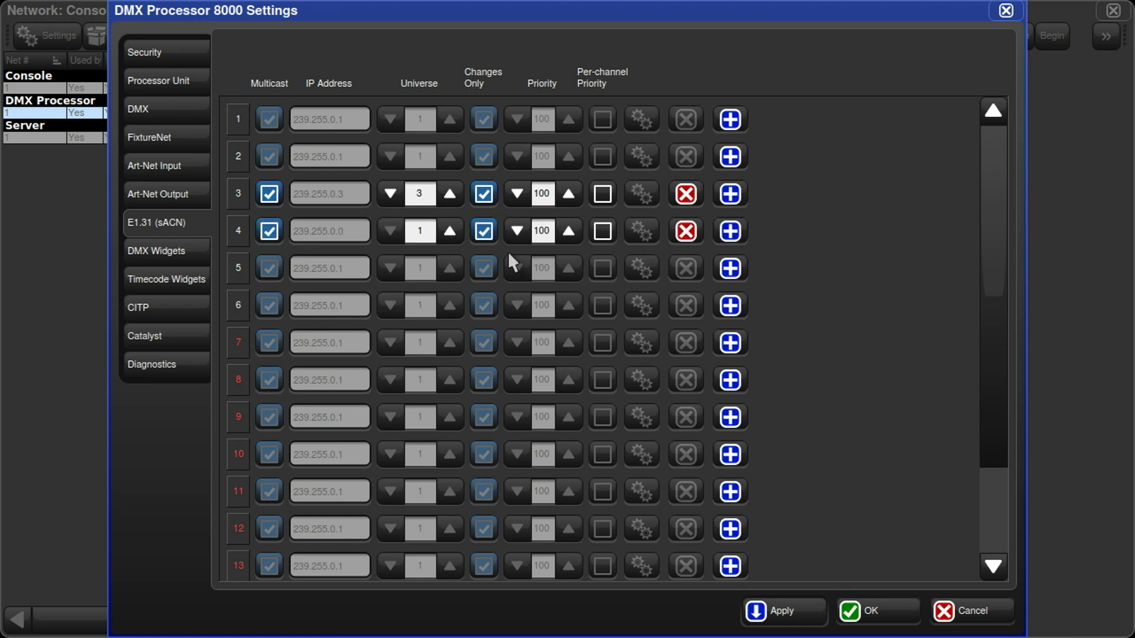
{"action": "left_click", "coordinate": [456, 235]}
{"action": "left_click", "coordinate": [457, 234]}
{"action": "left_click", "coordinate": [457, 234]}
Enable sACN entries 5 and 6 on universes 5 and 6, then apply and close.
{"action": "left_click", "coordinate": [732, 268]}
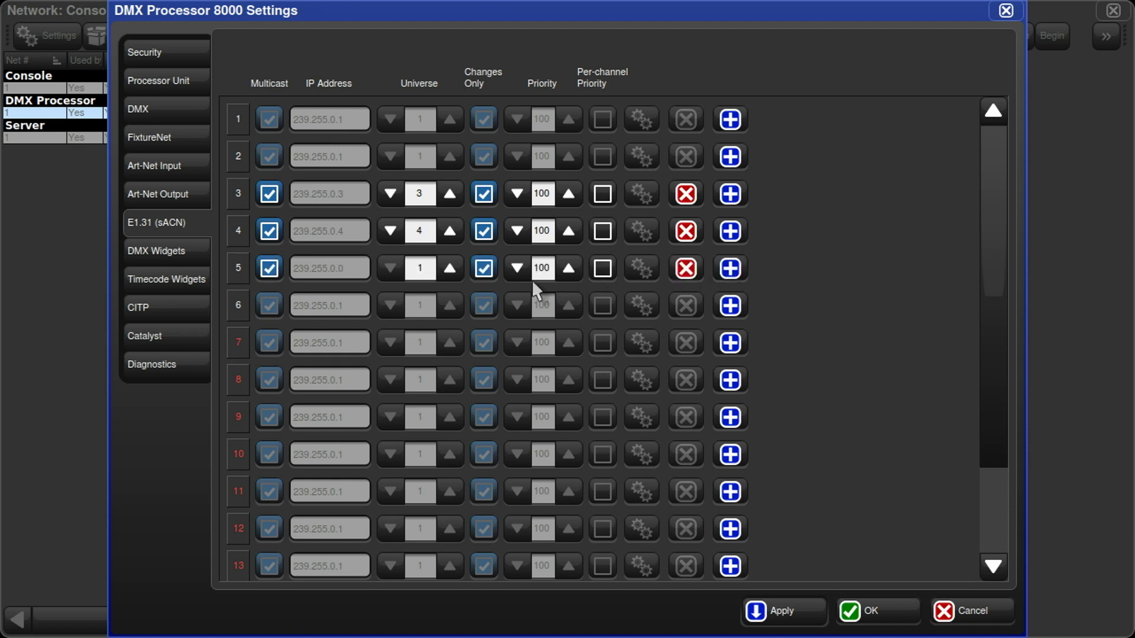
{"action": "left_click", "coordinate": [455, 275]}
{"action": "left_click", "coordinate": [455, 276]}
{"action": "left_click", "coordinate": [455, 275]}
{"action": "left_click", "coordinate": [731, 305]}
{"action": "left_click", "coordinate": [452, 306]}
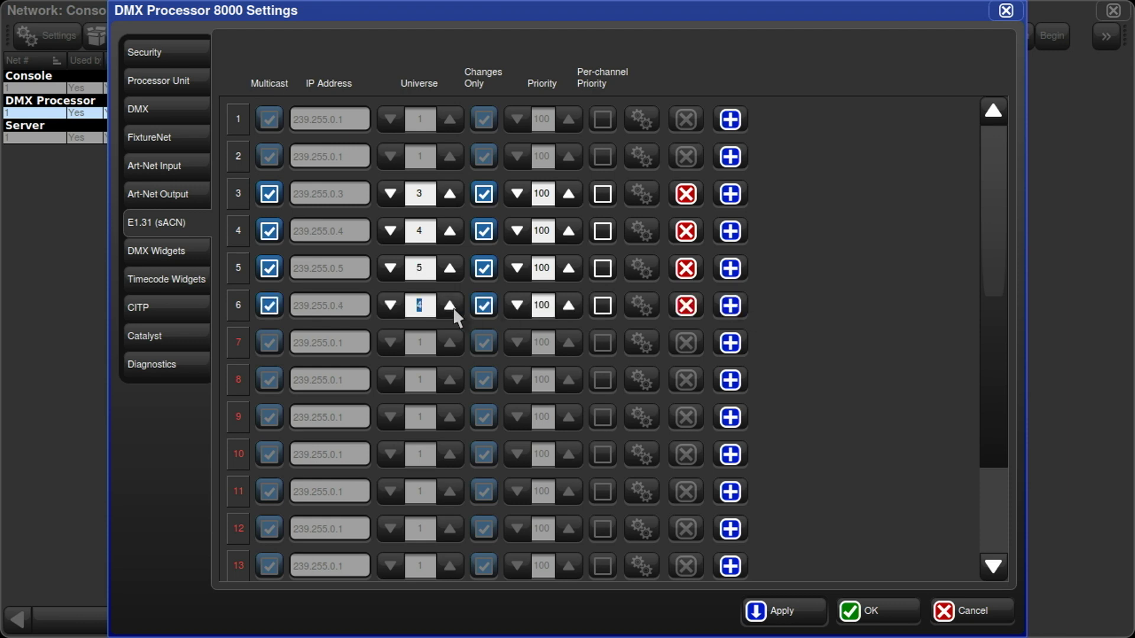
{"action": "left_click", "coordinate": [791, 621]}
{"action": "left_click", "coordinate": [1005, 11]}
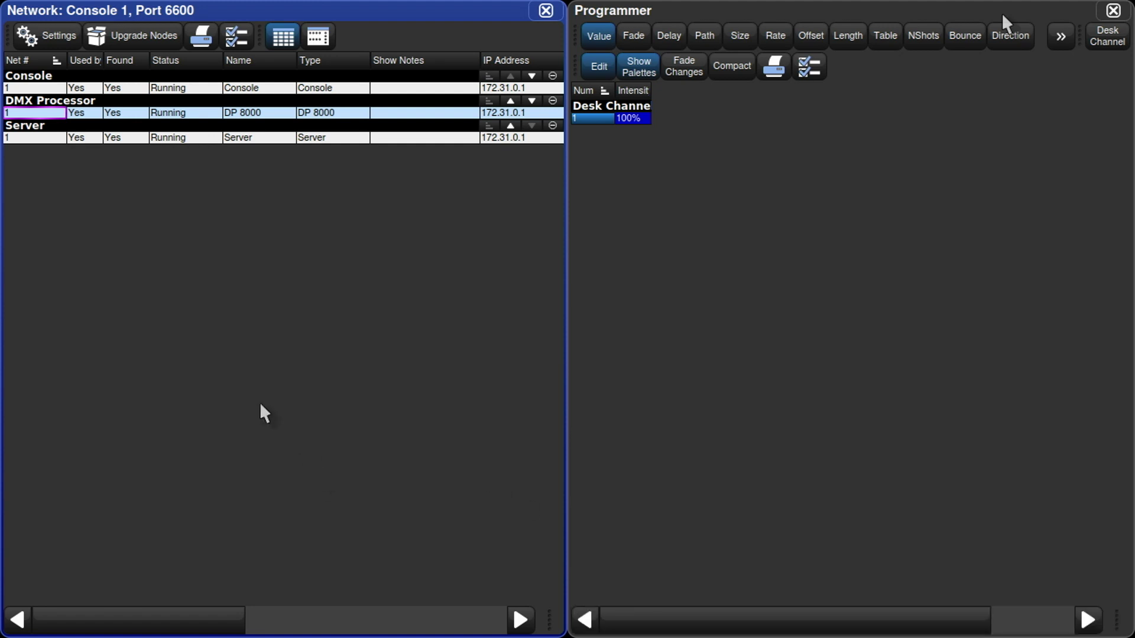
Reopen the DMX Processor 8000 Settings window from the Network window.
{"action": "left_click", "coordinate": [26, 36]}
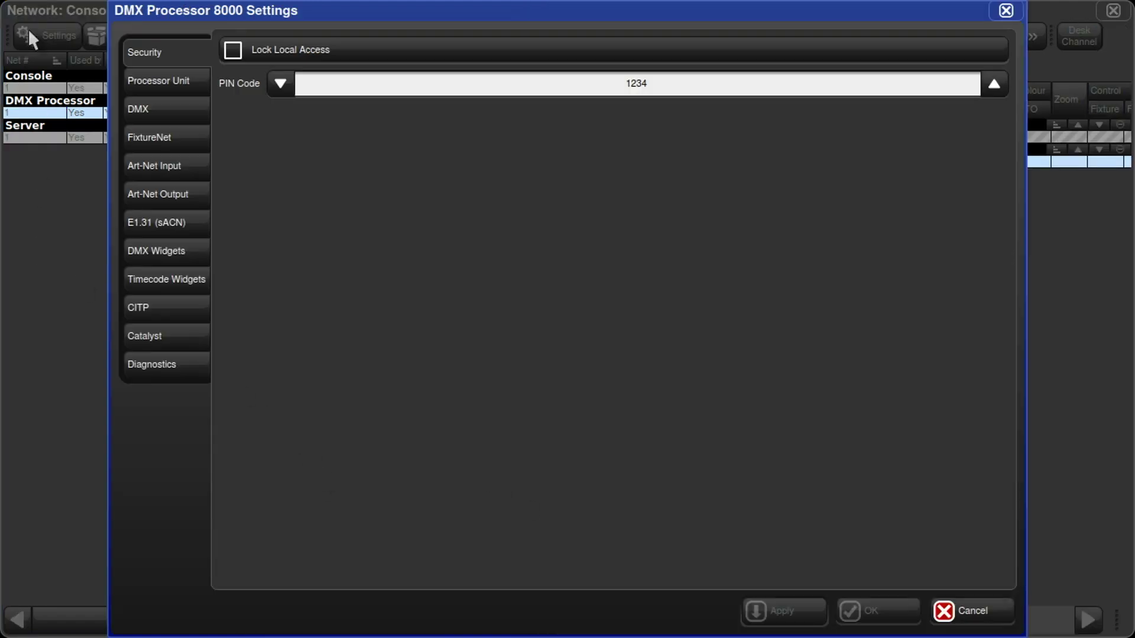
On the E1.31 (sACN) page, tick Per-channel Priority for entry 6 and open its priority grid.
{"action": "left_click", "coordinate": [146, 227]}
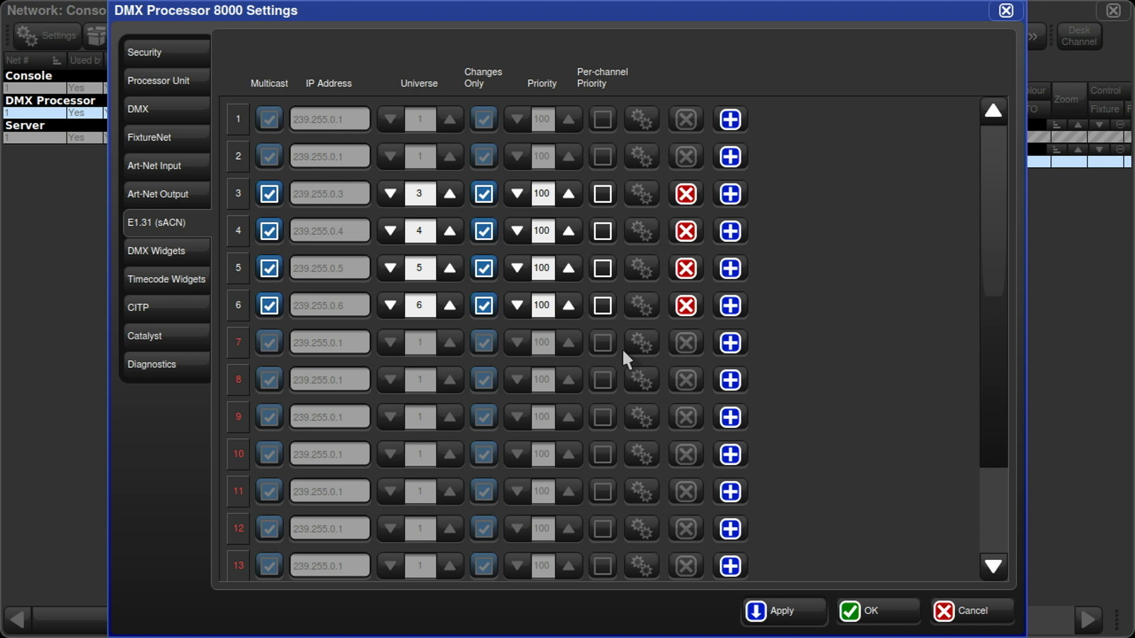
{"action": "left_click", "coordinate": [602, 306]}
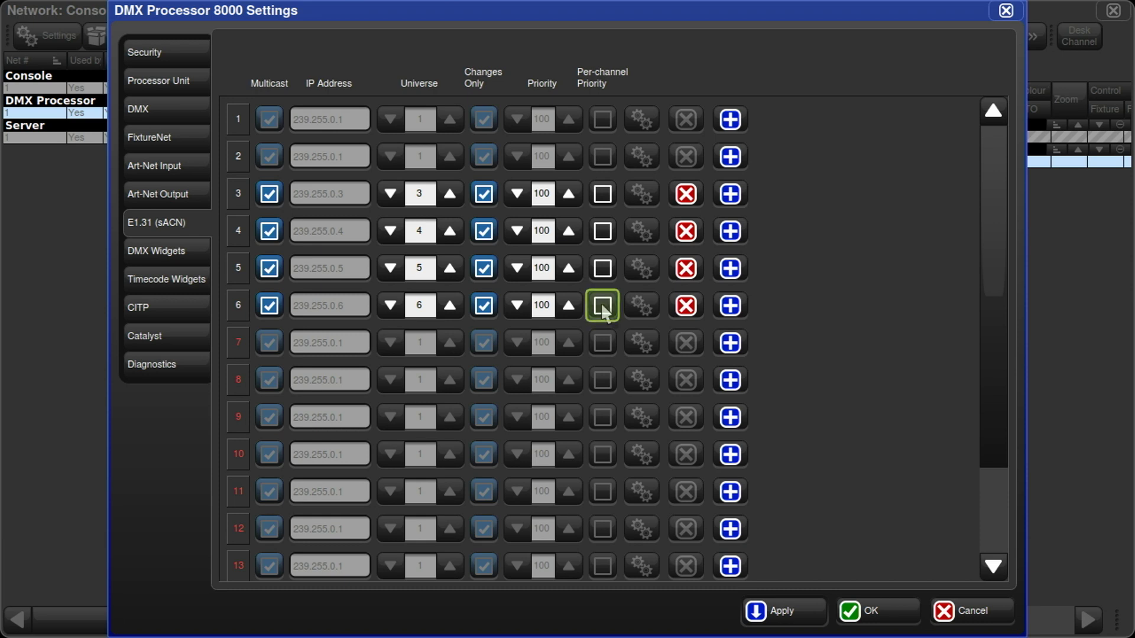
{"action": "left_click", "coordinate": [639, 306]}
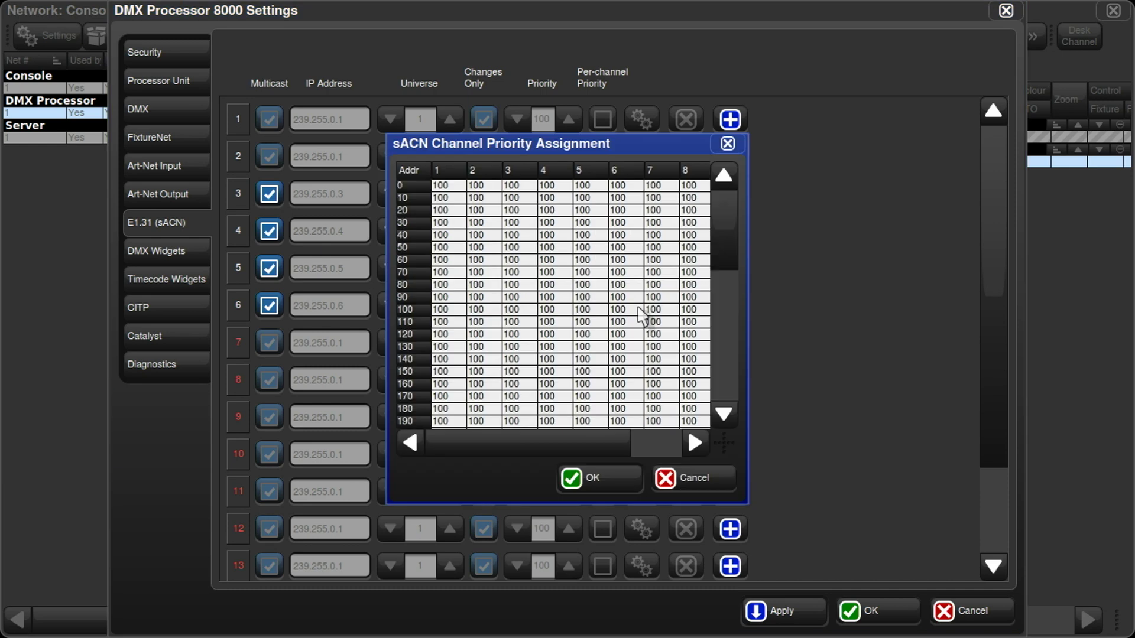
{"action": "left_click", "coordinate": [448, 222]}
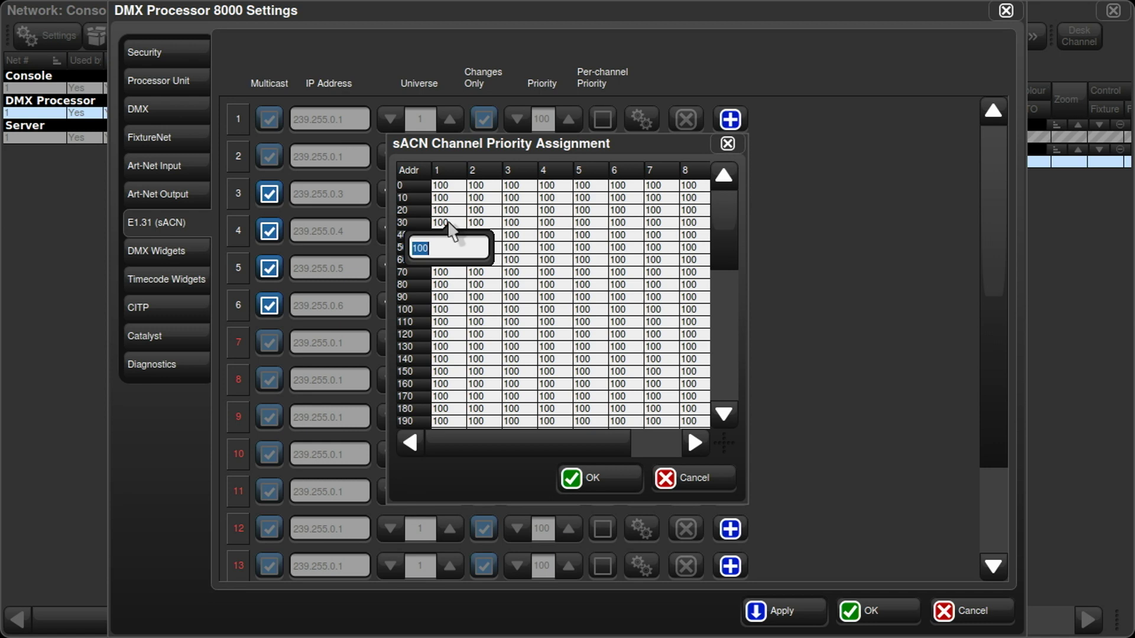
{"action": "type", "text": "105"}
{"action": "key", "text": "Return"}
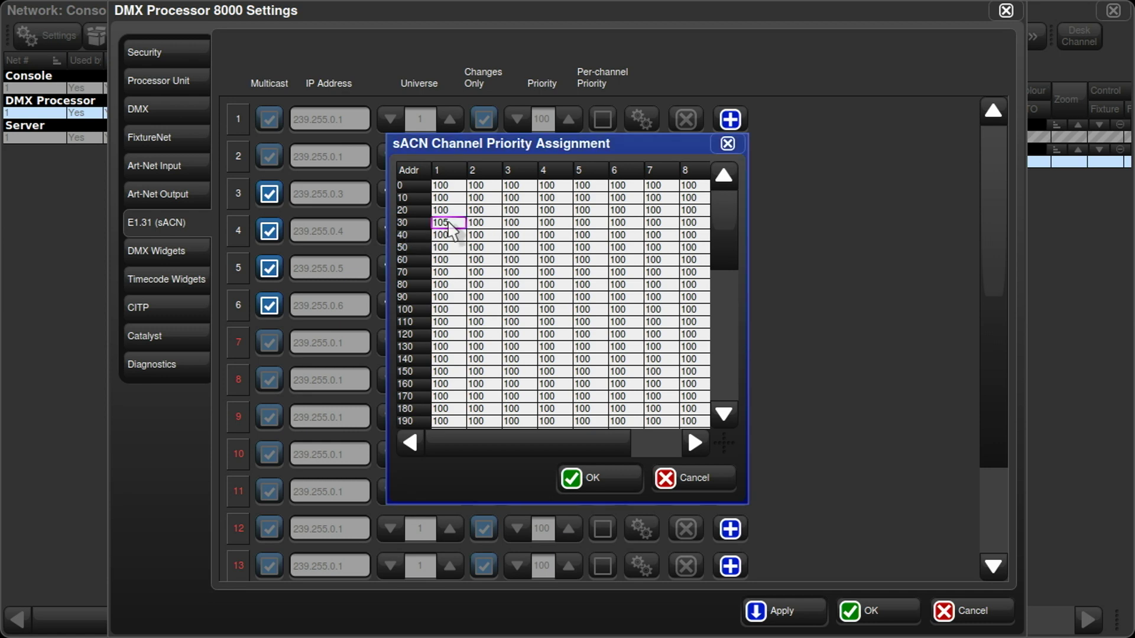
{"action": "left_click", "coordinate": [450, 225]}
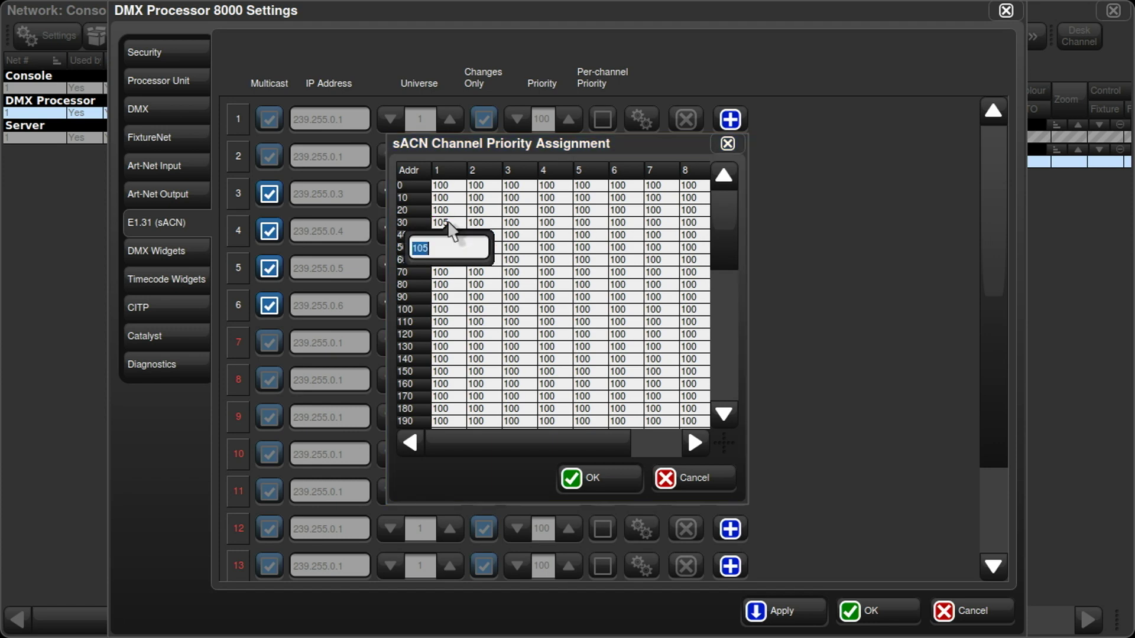
{"action": "type", "text": "88"}
{"action": "key", "text": "Return"}
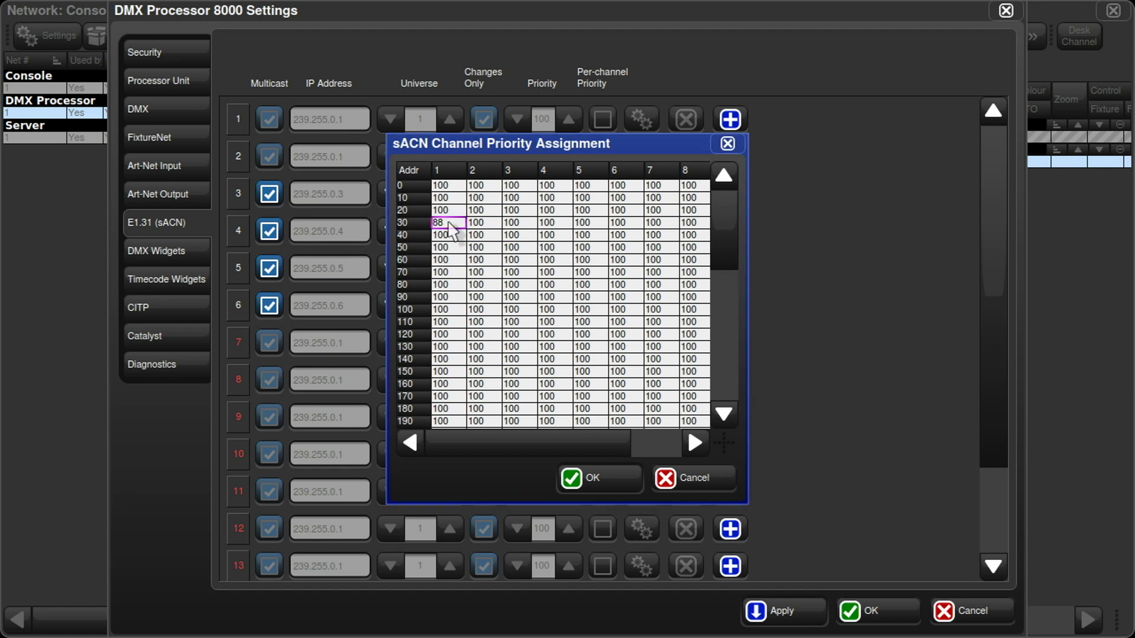
{"action": "left_click", "coordinate": [450, 223]}
{"action": "type", "text": "100"}
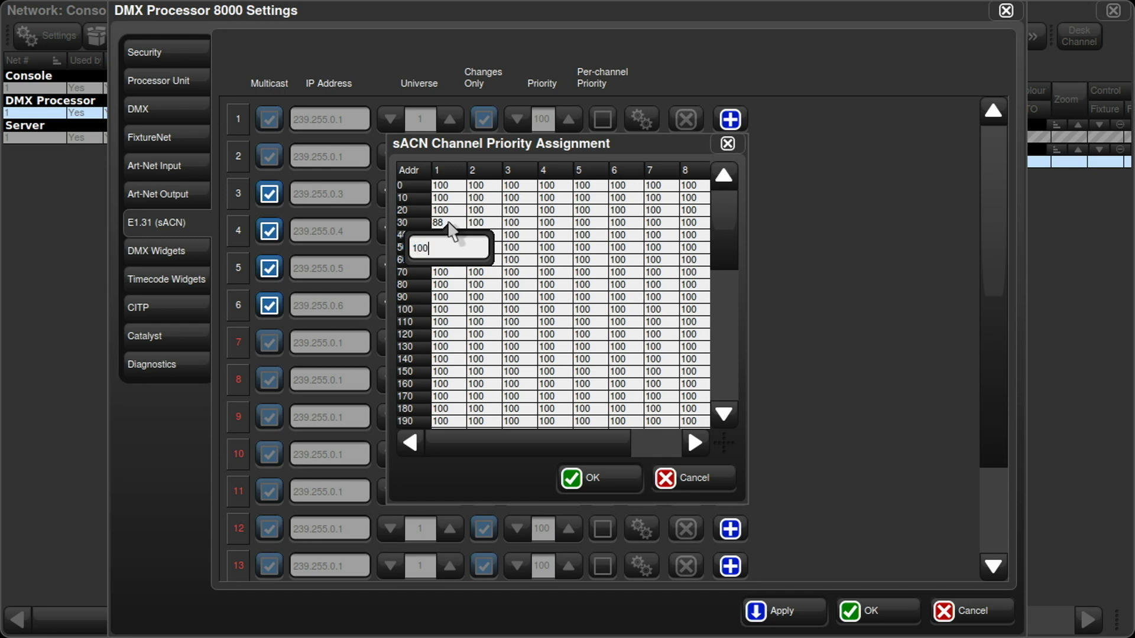
{"action": "key", "text": "Return"}
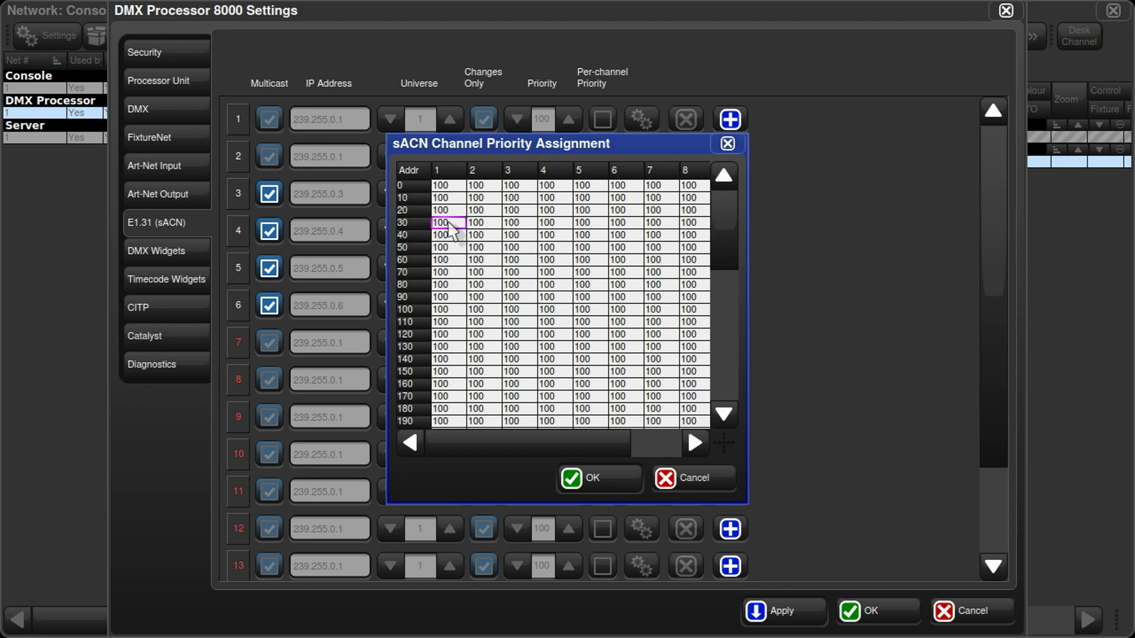
Accept the sACN Channel Priority Assignment grid, leaving all channels at 100.
{"action": "left_click", "coordinate": [599, 476]}
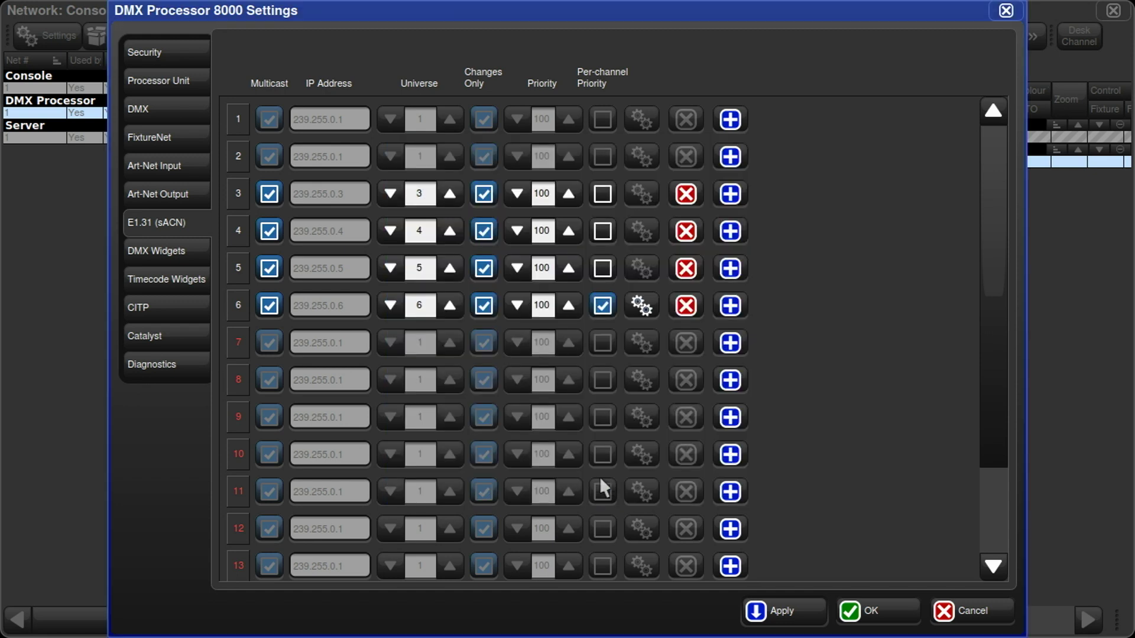